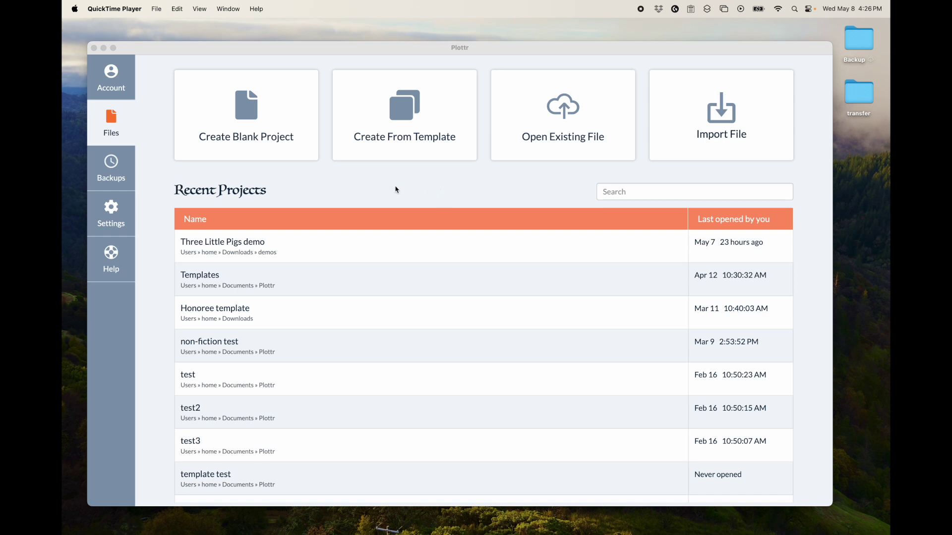
Open the extra actions menu for the Three Little Pigs demo and close it unused.
{"action": "left_click", "coordinate": [476, 197]}
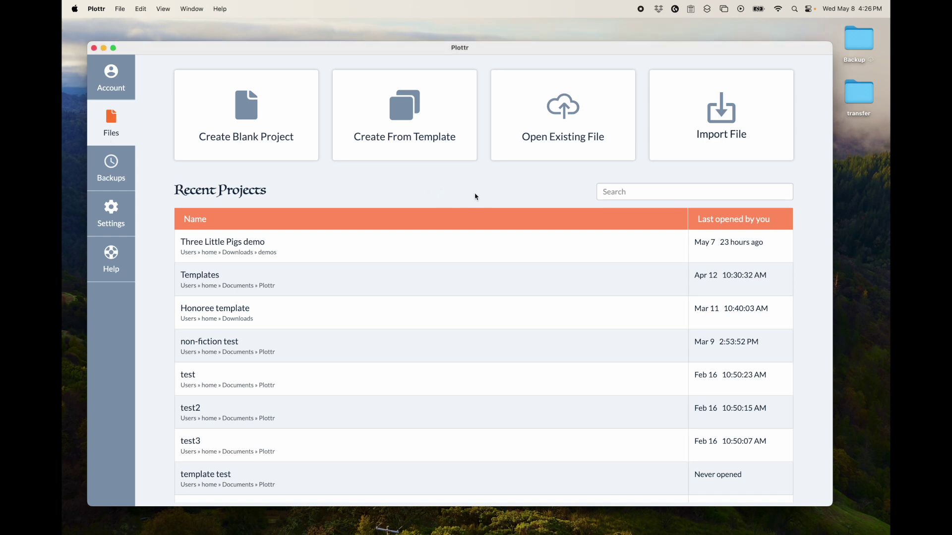
{"action": "scroll", "coordinate": [397, 335], "scroll_direction": "down", "scroll_amount": 2}
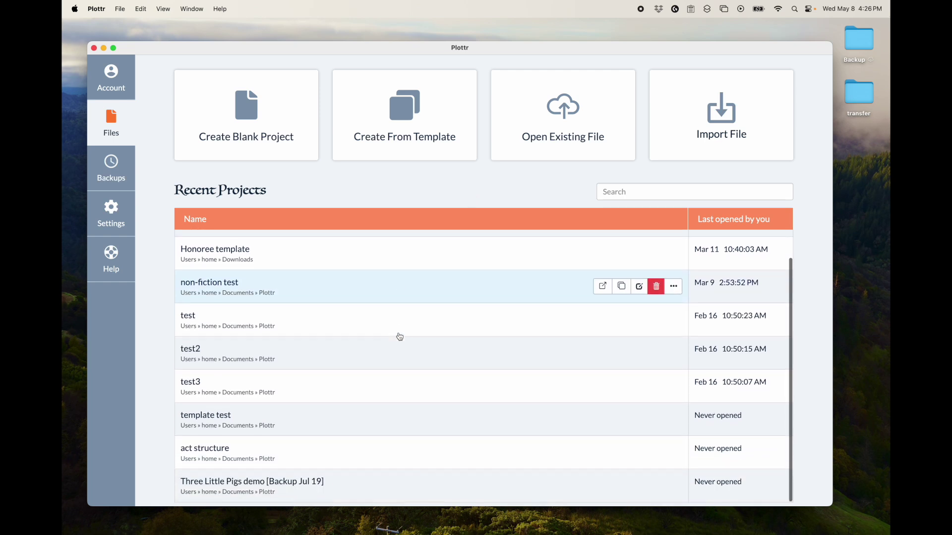
{"action": "scroll", "coordinate": [400, 337], "scroll_direction": "up", "scroll_amount": 2}
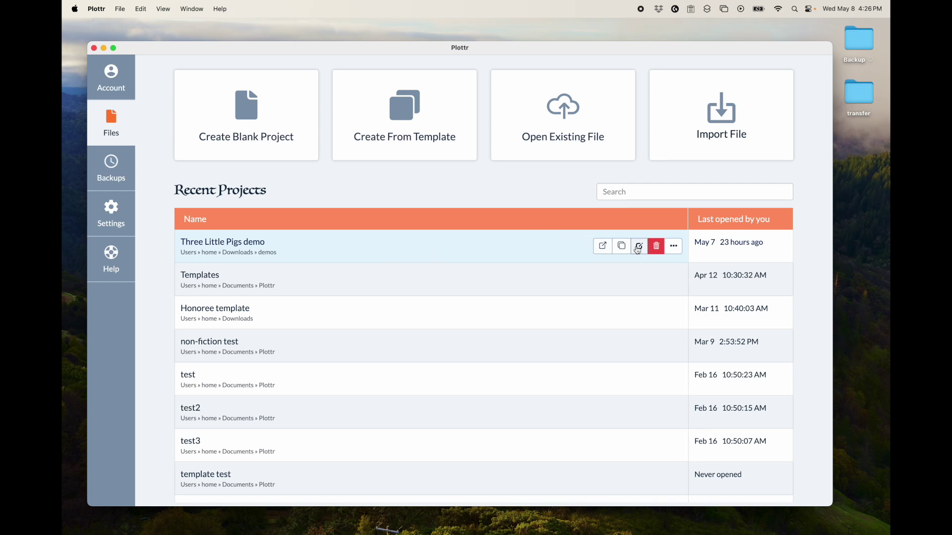
{"action": "left_click", "coordinate": [674, 247]}
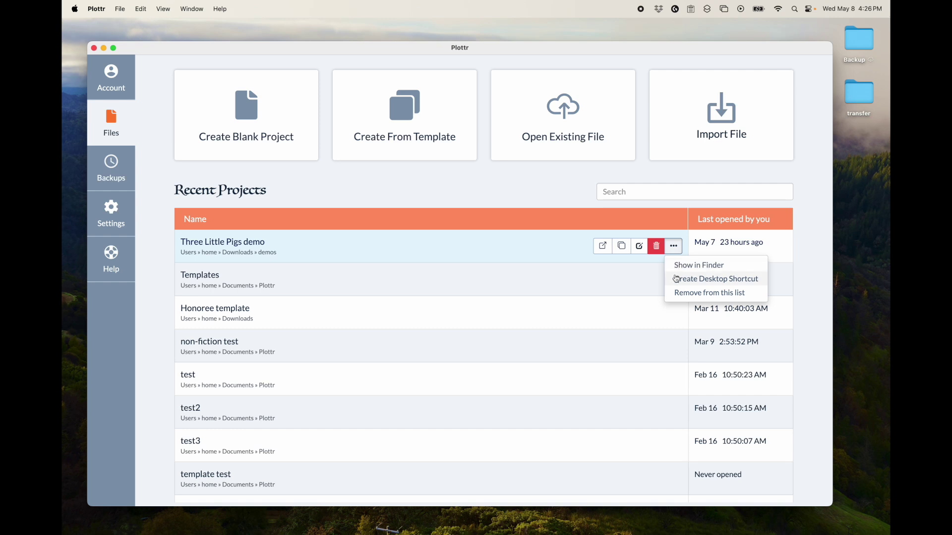
{"action": "left_click", "coordinate": [676, 247]}
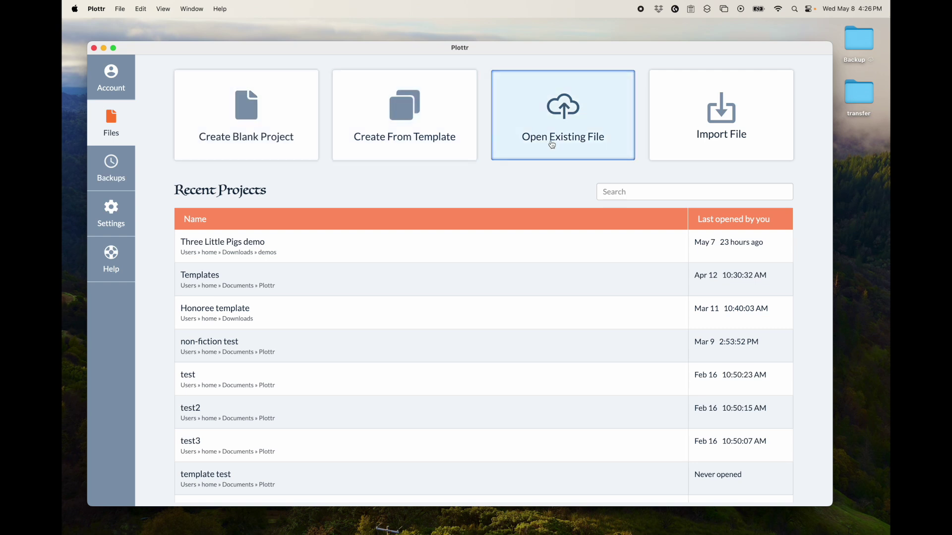
Try the Snowflake Pro import and the open-project file choosers, cancelling both without opening anything.
{"action": "left_click", "coordinate": [720, 133]}
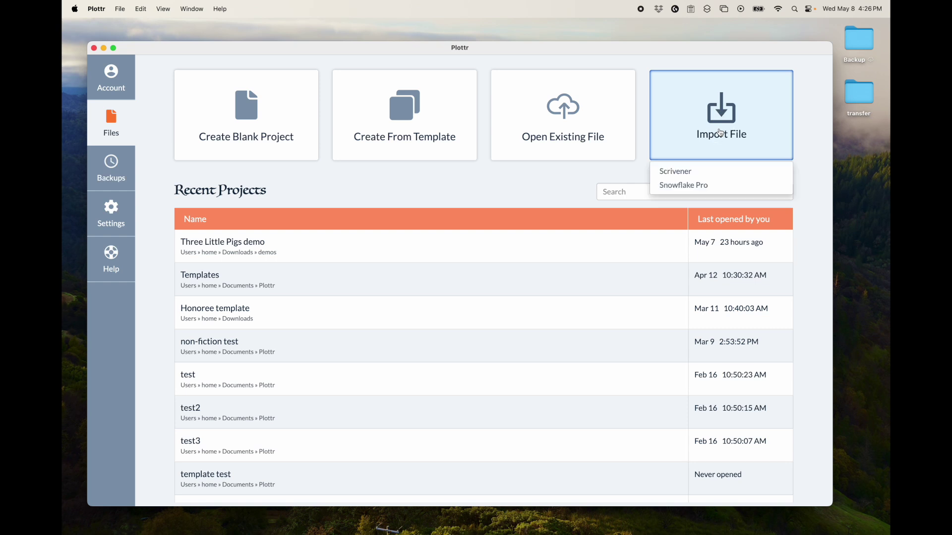
{"action": "left_click", "coordinate": [708, 186]}
{"action": "scroll", "coordinate": [419, 244], "scroll_direction": "down", "scroll_amount": 5}
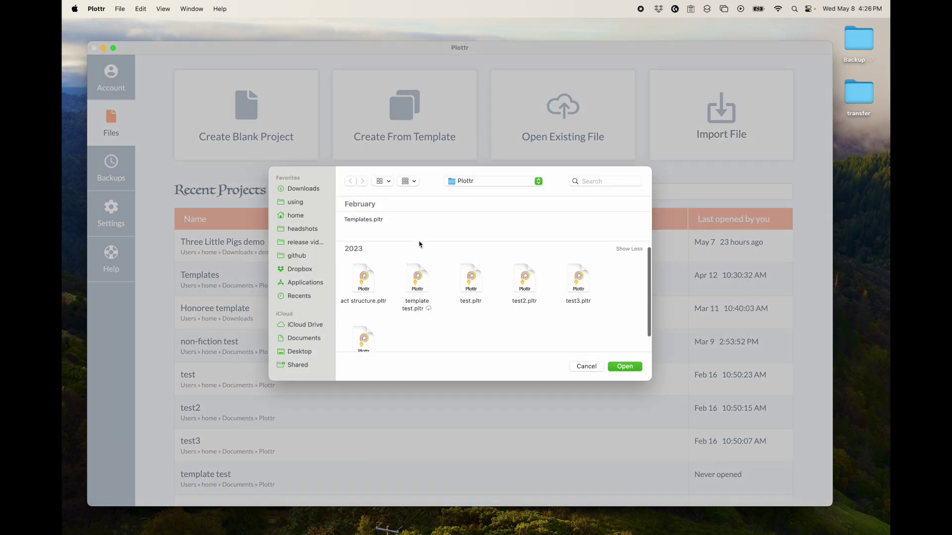
{"action": "scroll", "coordinate": [419, 243], "scroll_direction": "up", "scroll_amount": 5}
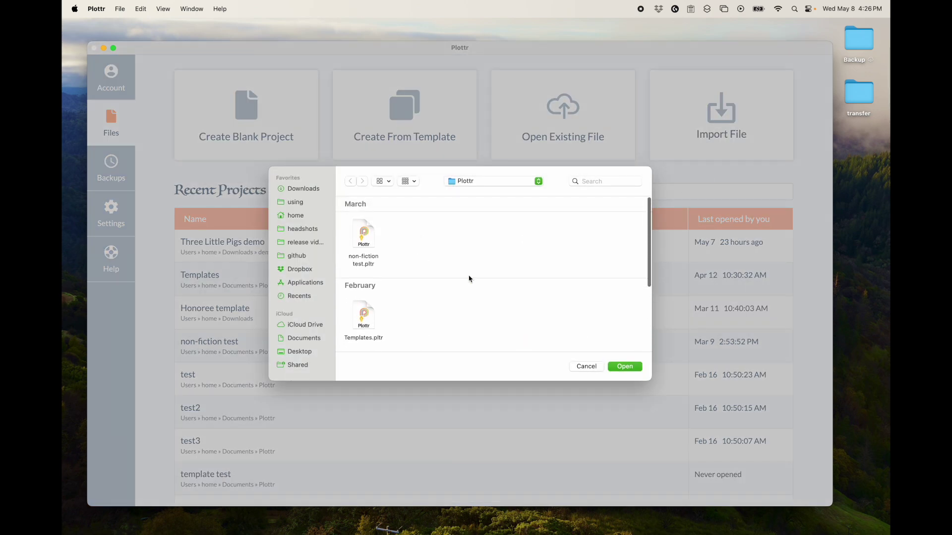
{"action": "left_click", "coordinate": [586, 367]}
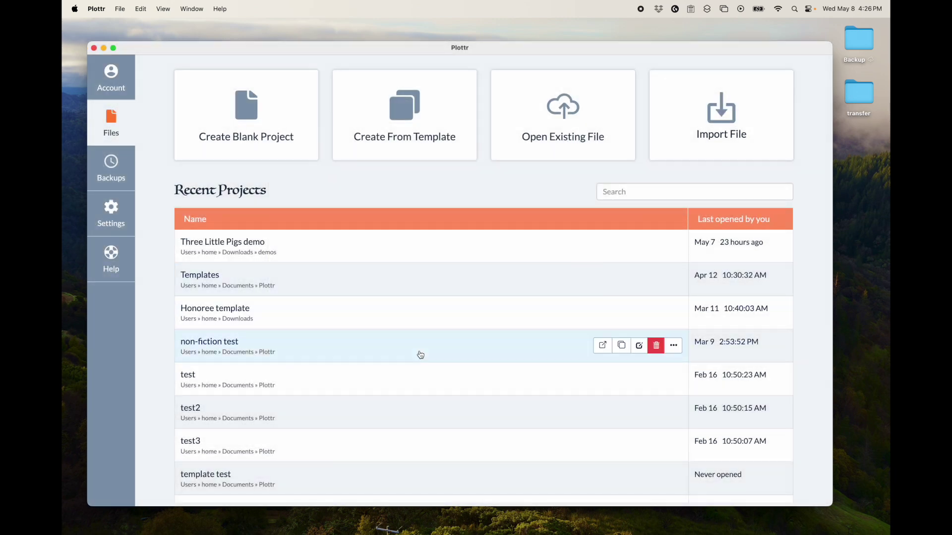
{"action": "left_click", "coordinate": [546, 143]}
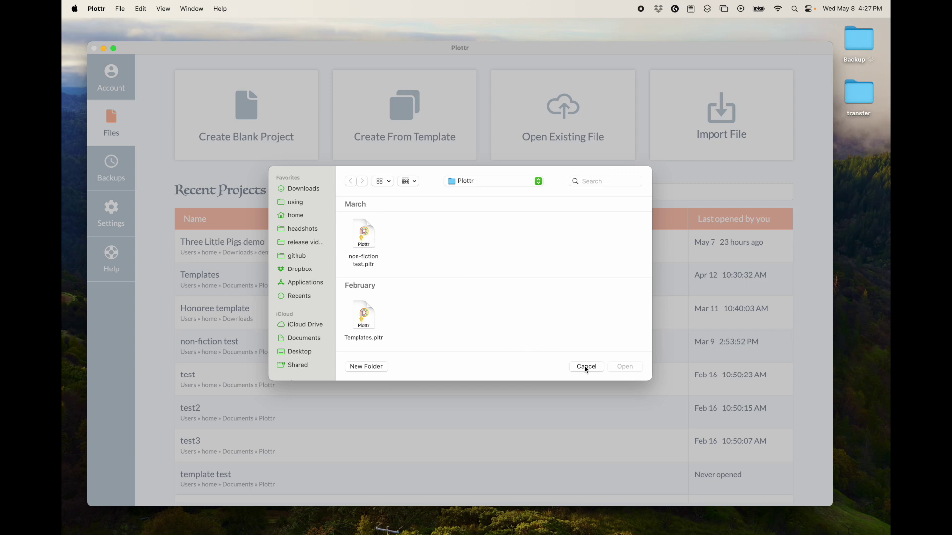
{"action": "left_click", "coordinate": [586, 366]}
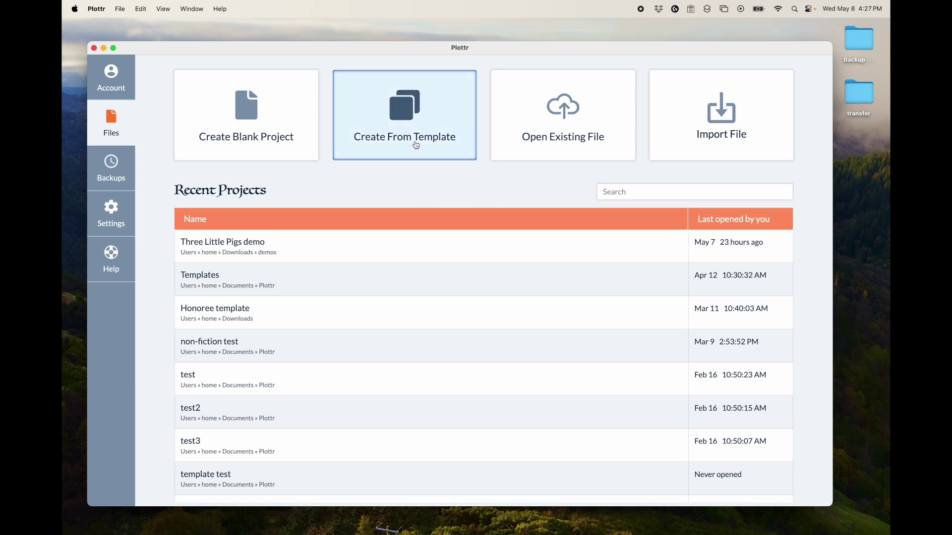
Preview the Eight Sequences Method, 24 Chapter Novel Outline and Romance Seven Romantic Comedy Beats templates.
{"action": "left_click", "coordinate": [416, 141]}
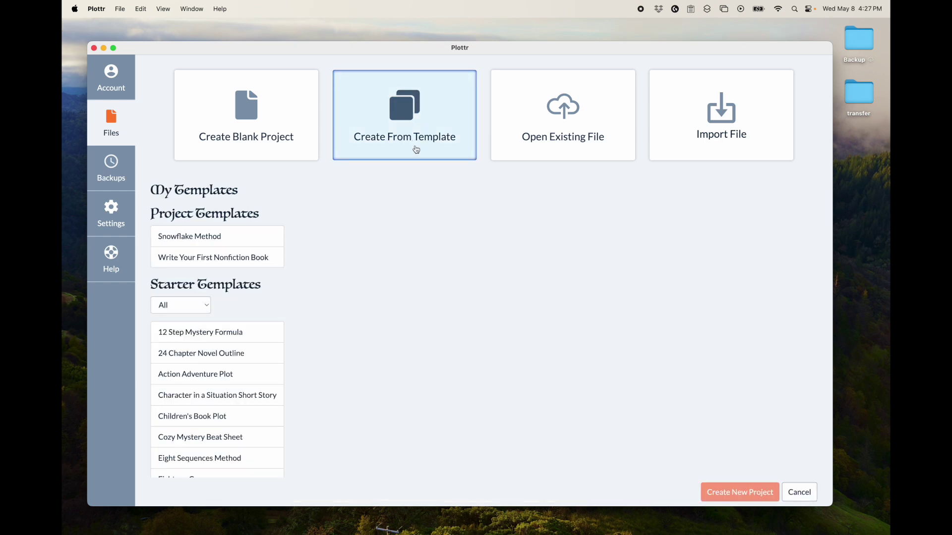
{"action": "scroll", "coordinate": [252, 366], "scroll_direction": "down", "scroll_amount": 15}
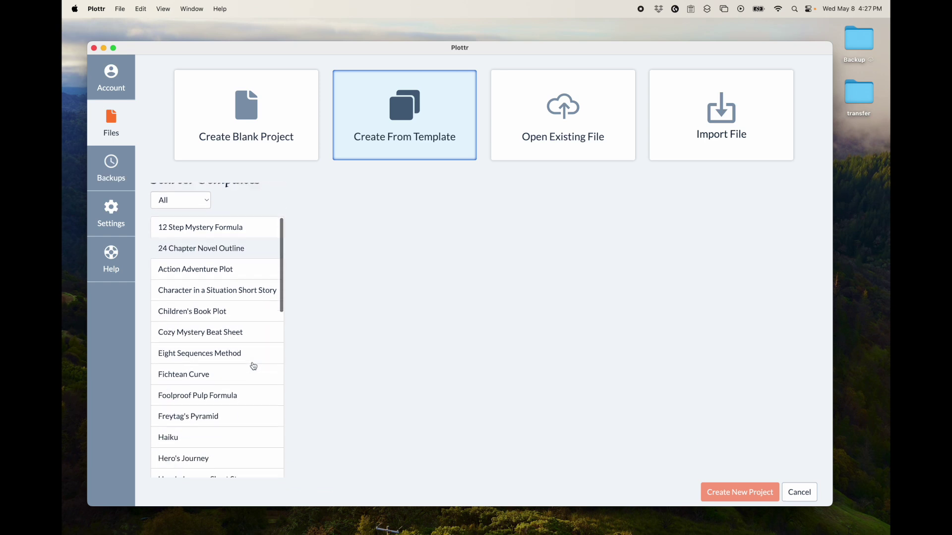
{"action": "scroll", "coordinate": [254, 367], "scroll_direction": "down", "scroll_amount": 4}
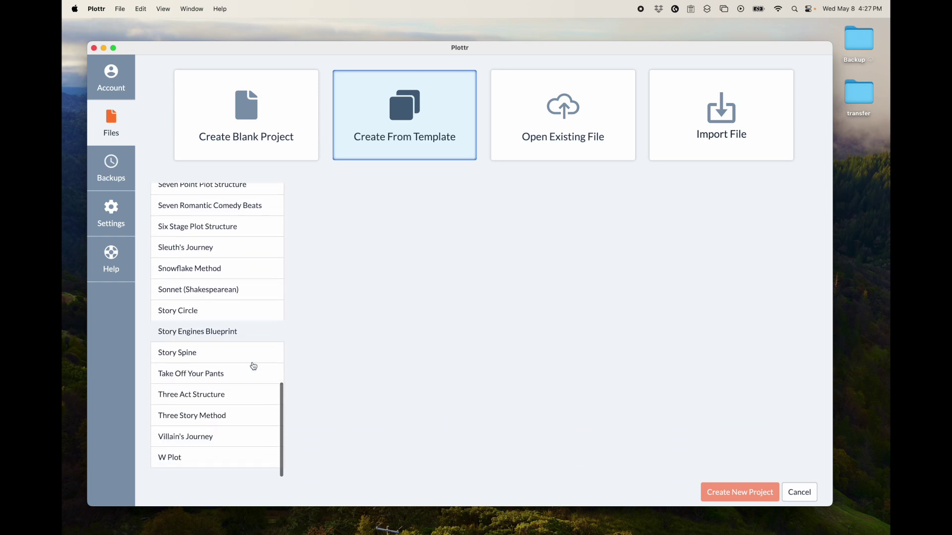
{"action": "scroll", "coordinate": [254, 367], "scroll_direction": "up", "scroll_amount": 5}
{"action": "scroll", "coordinate": [253, 365], "scroll_direction": "up", "scroll_amount": 8}
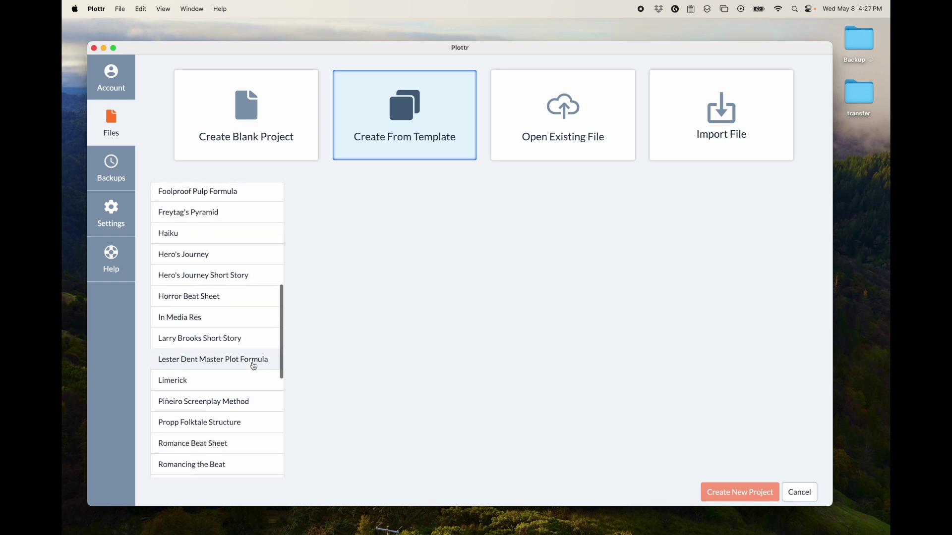
{"action": "left_click", "coordinate": [242, 324]}
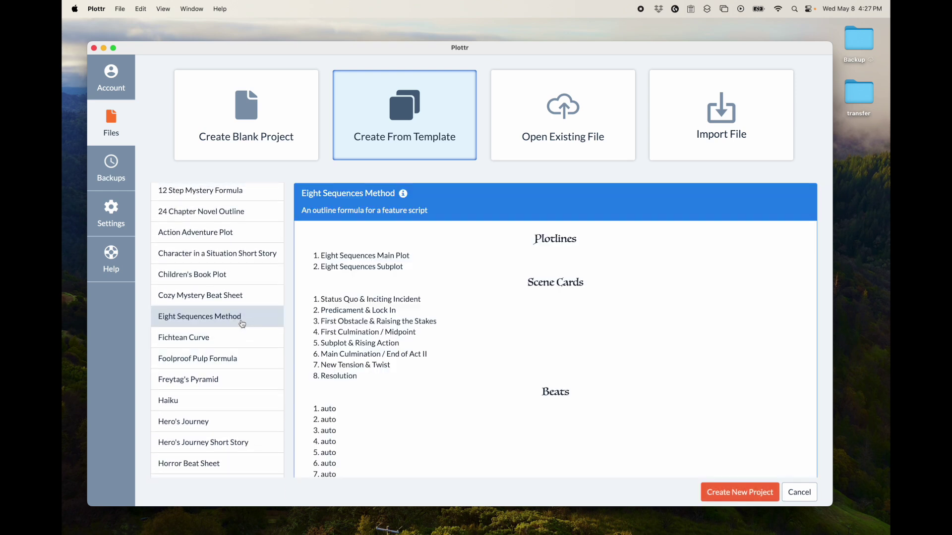
{"action": "scroll", "coordinate": [242, 324], "scroll_direction": "up", "scroll_amount": 5}
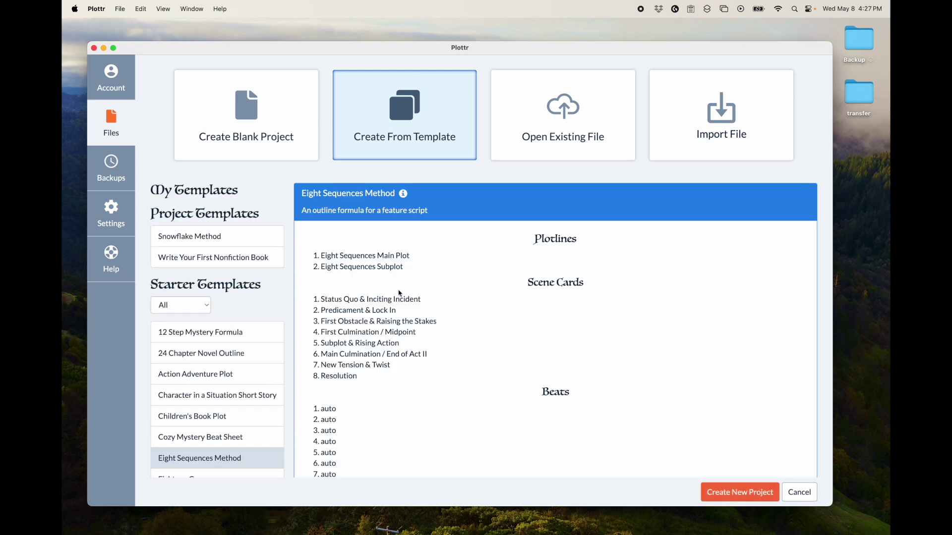
{"action": "left_click", "coordinate": [214, 353]}
{"action": "left_click", "coordinate": [206, 306]}
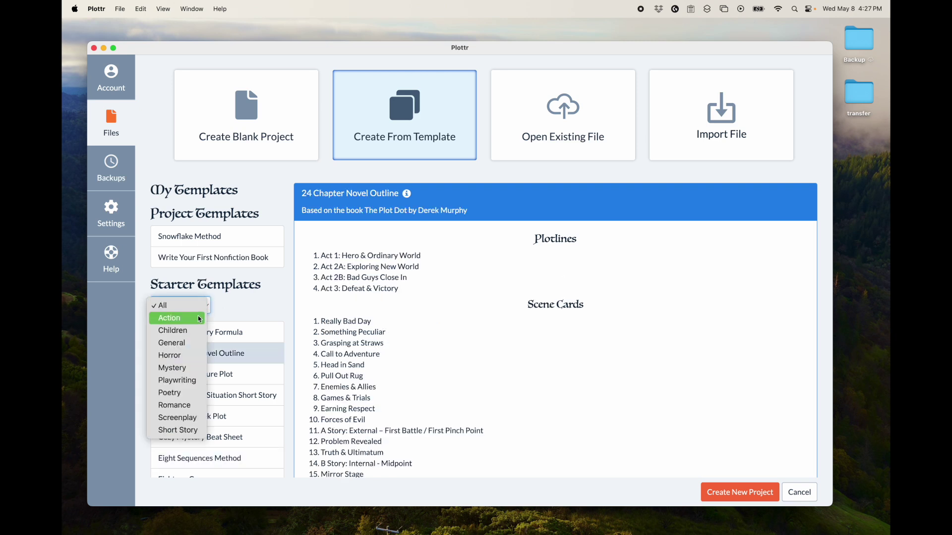
{"action": "left_click", "coordinate": [187, 405]}
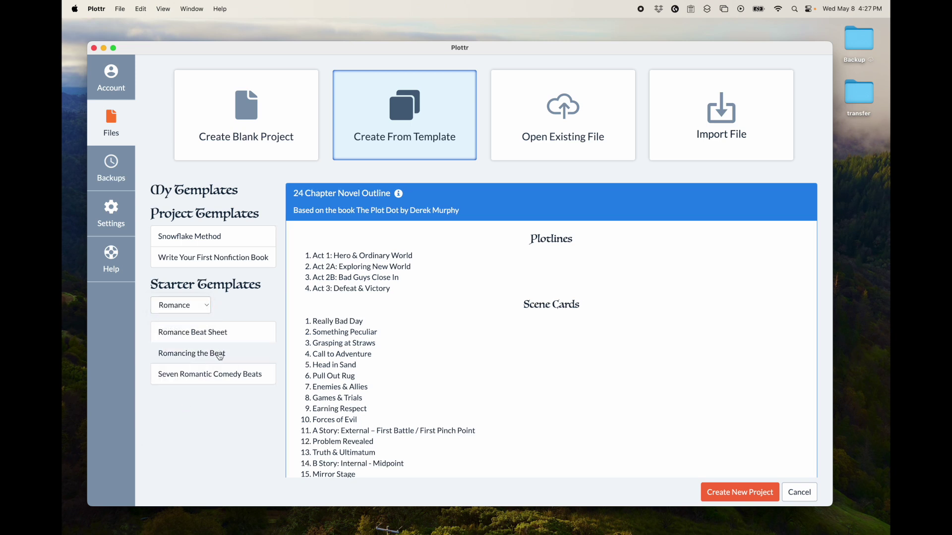
{"action": "left_click", "coordinate": [217, 375]}
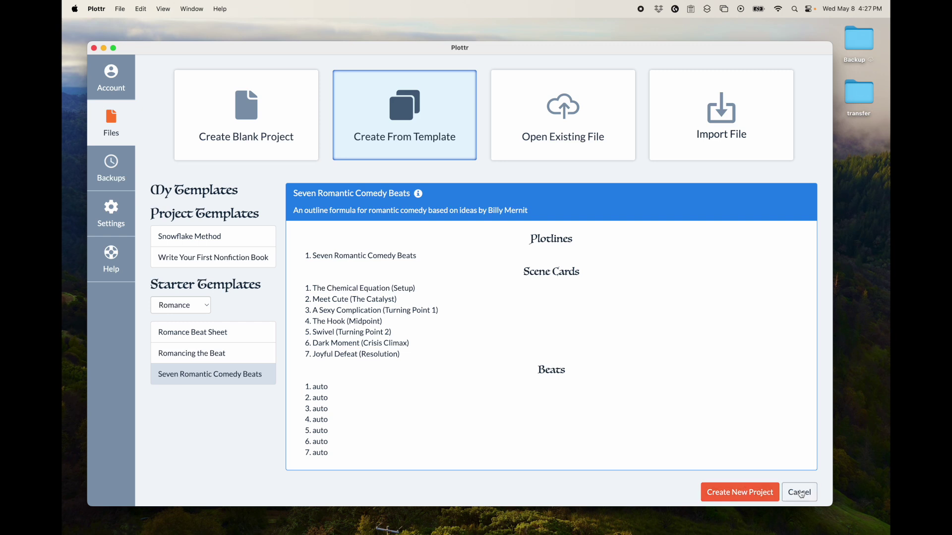
Leave the templates unused, view Account license info, and check for updates on version 2024.5.2.
{"action": "left_click", "coordinate": [799, 492]}
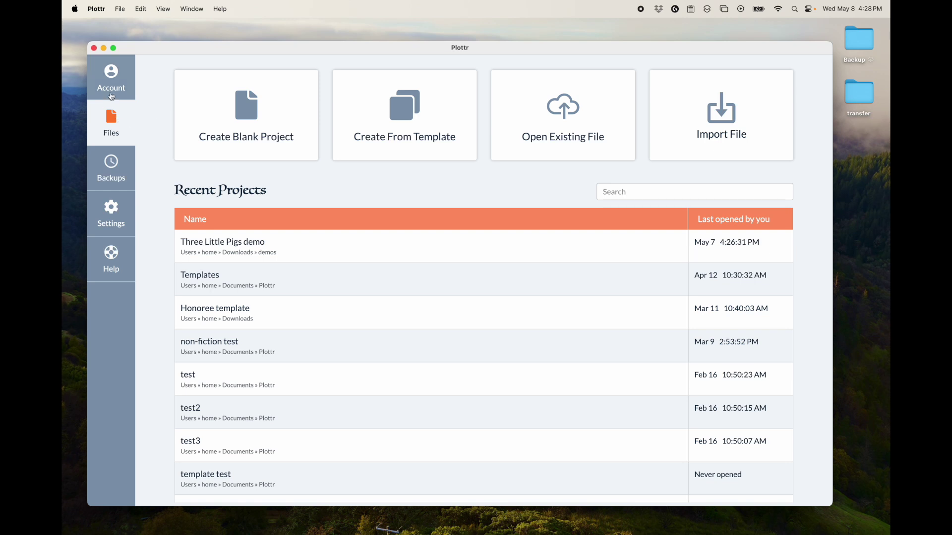
{"action": "left_click", "coordinate": [111, 83]}
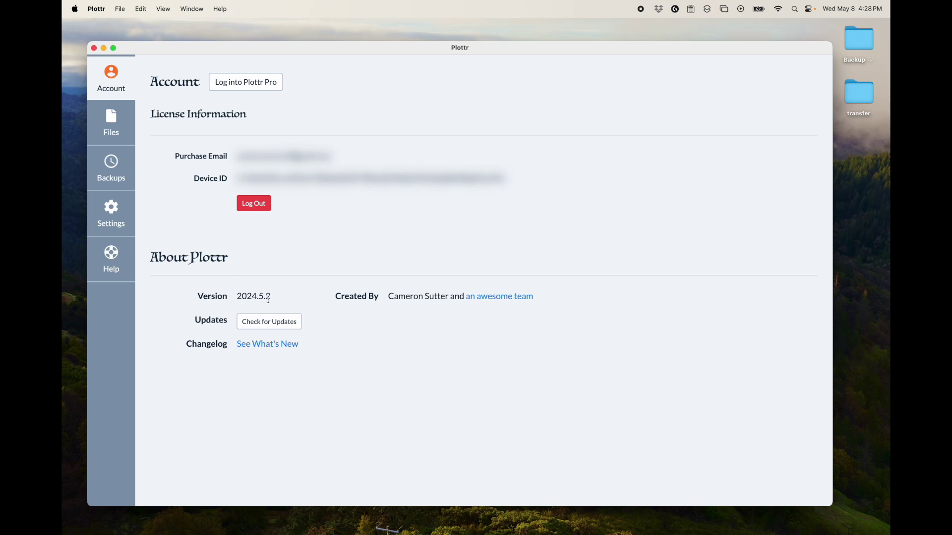
{"action": "left_click", "coordinate": [278, 325]}
{"action": "left_click", "coordinate": [116, 178]}
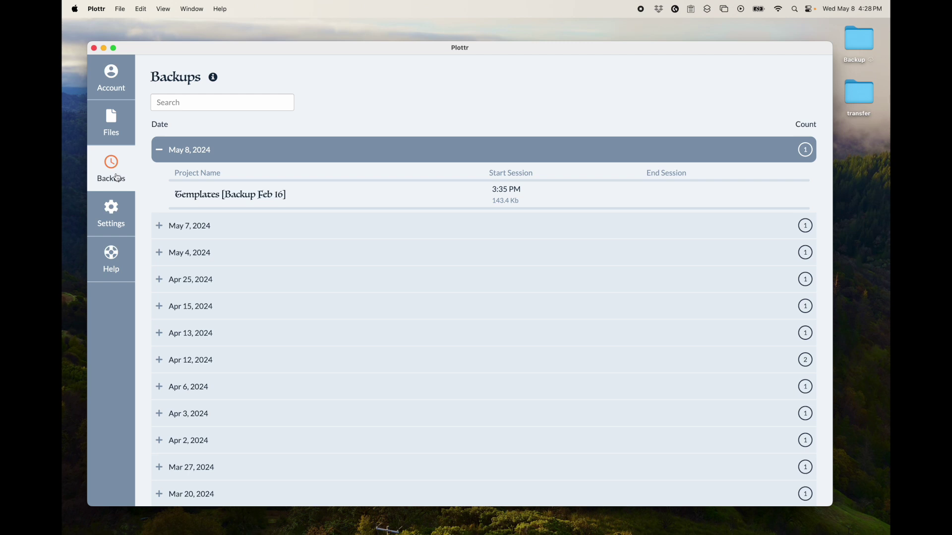
{"action": "scroll", "coordinate": [329, 298], "scroll_direction": "down", "scroll_amount": 5}
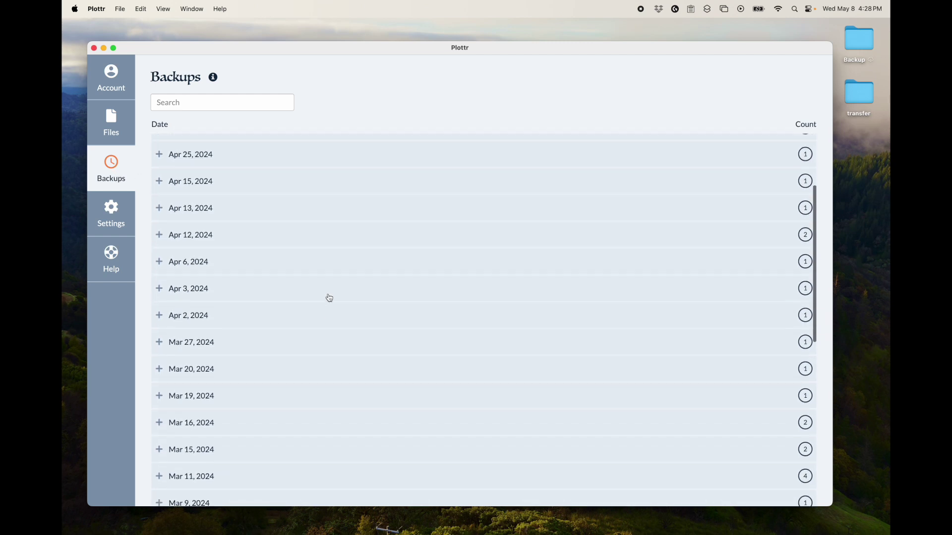
{"action": "scroll", "coordinate": [329, 298], "scroll_direction": "down", "scroll_amount": 5}
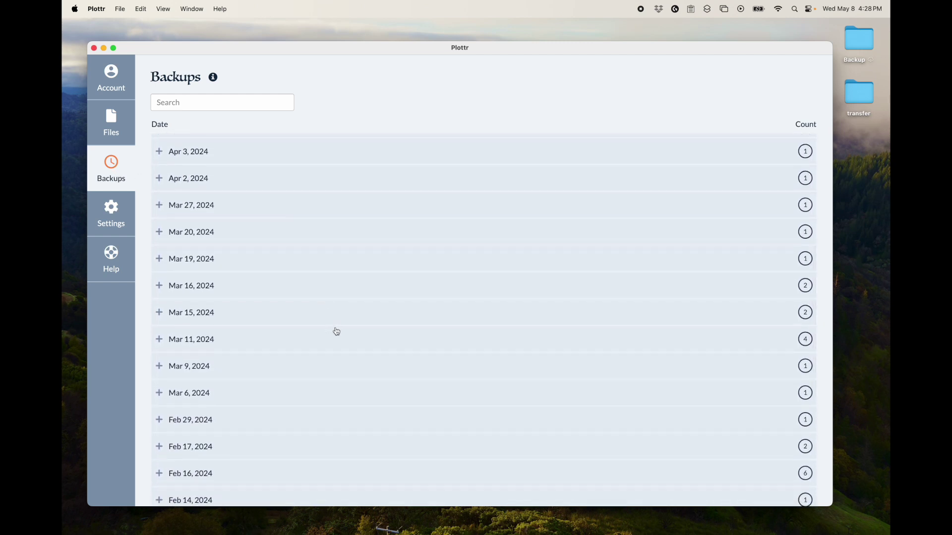
{"action": "left_click", "coordinate": [380, 339]}
{"action": "scroll", "coordinate": [505, 315], "scroll_direction": "down", "scroll_amount": 1}
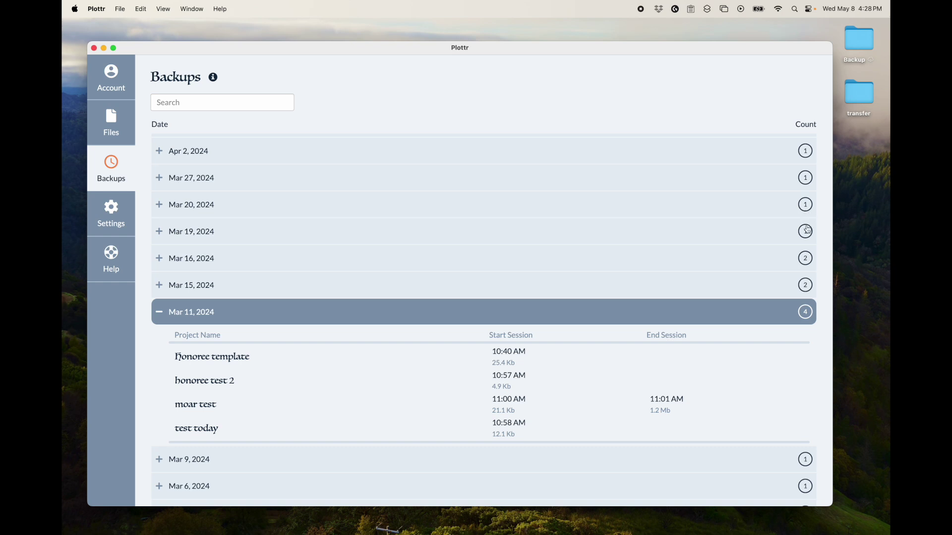
{"action": "scroll", "coordinate": [433, 307], "scroll_direction": "down", "scroll_amount": 2}
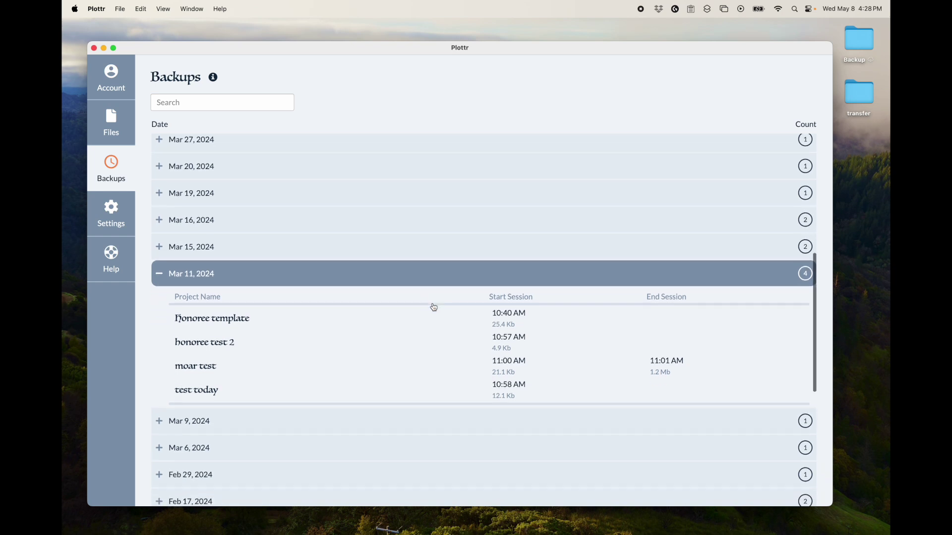
{"action": "mouse_move", "coordinate": [288, 340]}
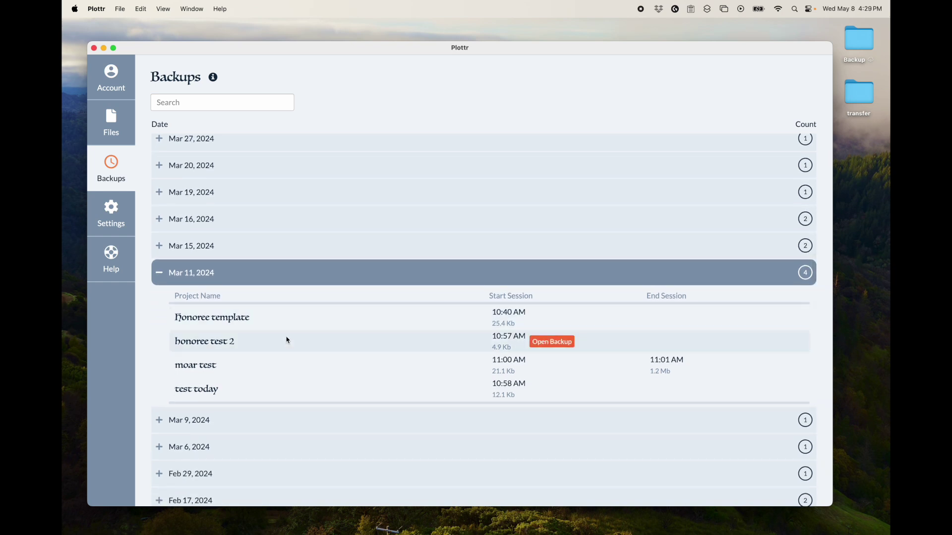
{"action": "mouse_move", "coordinate": [346, 387]}
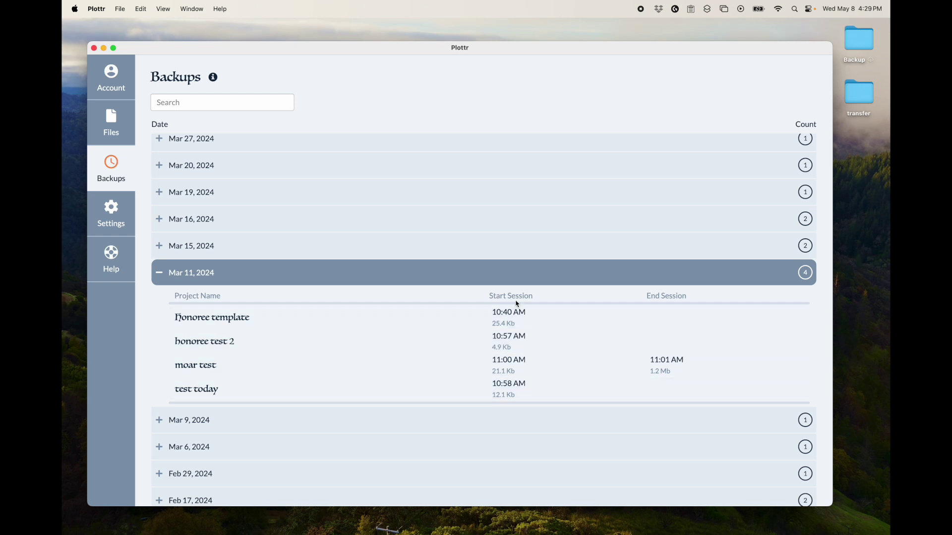
{"action": "mouse_move", "coordinate": [519, 350]}
{"action": "mouse_move", "coordinate": [515, 387]}
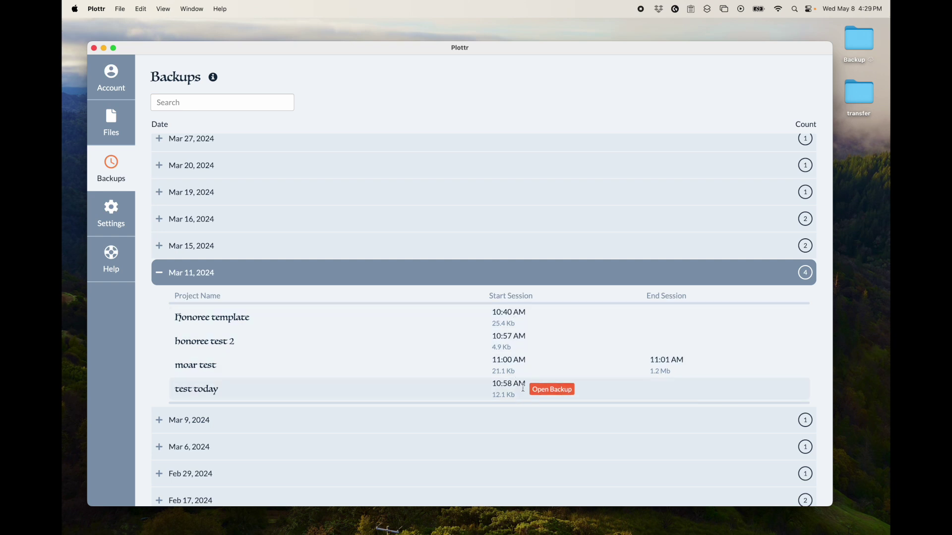
{"action": "mouse_move", "coordinate": [664, 370]}
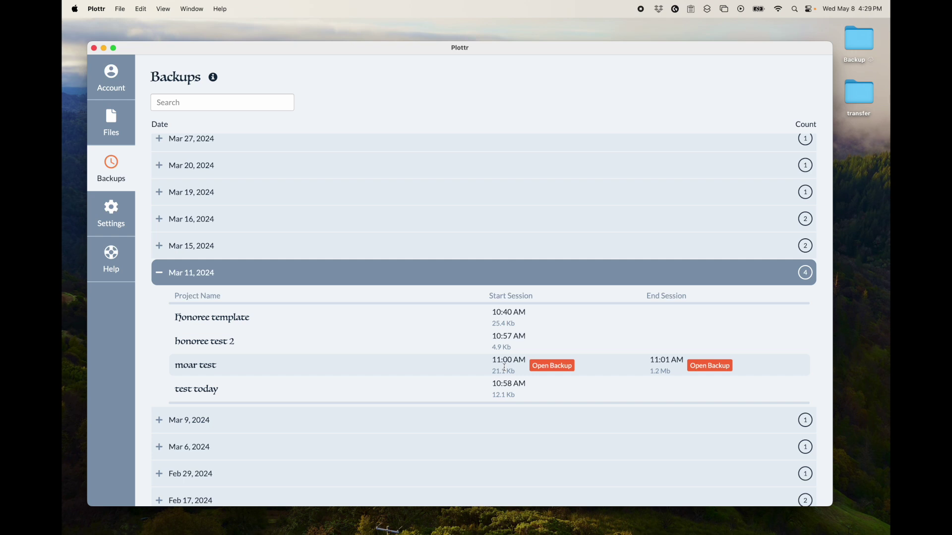
{"action": "left_click", "coordinate": [560, 371]}
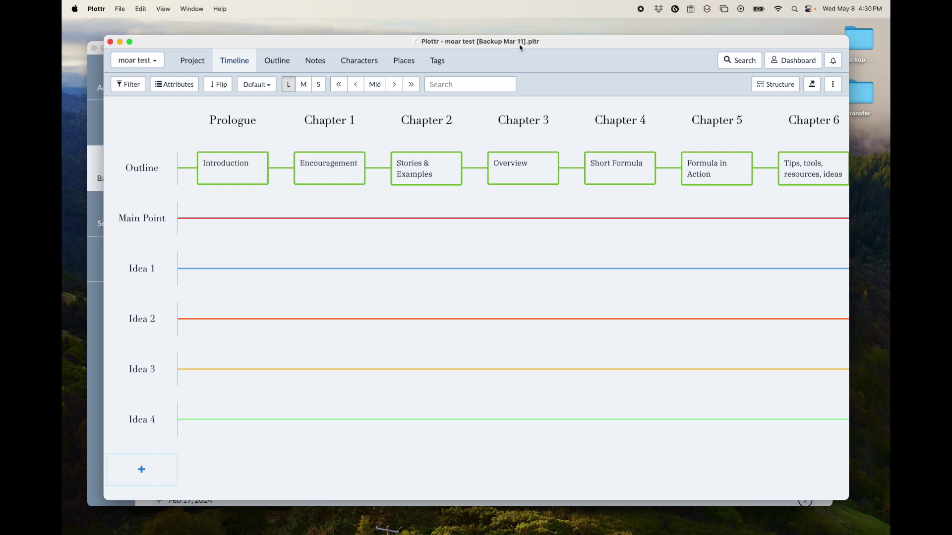
Close the restored moar test [Backup Mar 11] timeline window.
{"action": "left_click", "coordinate": [110, 42]}
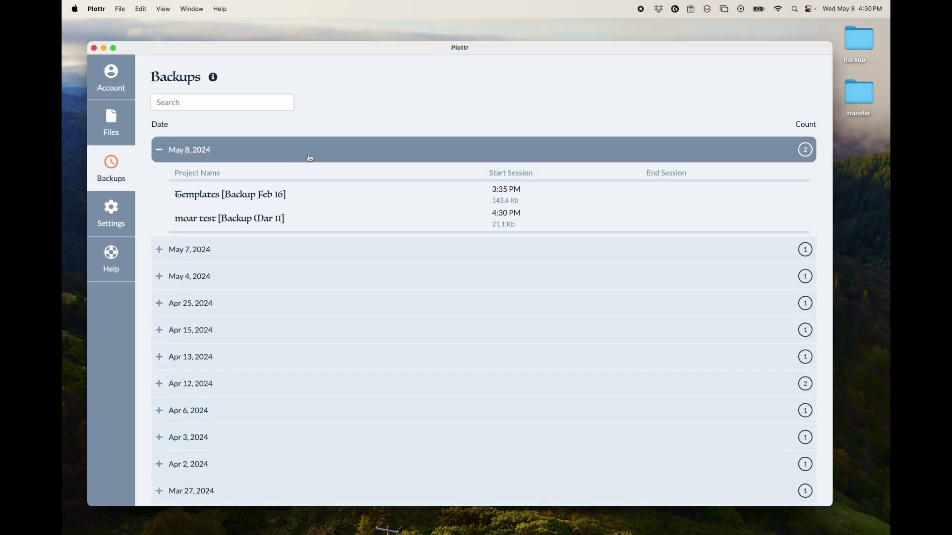
Switch to Files, where moar test [Backup Mar 11] now tops Recent Projects.
{"action": "mouse_move", "coordinate": [276, 220]}
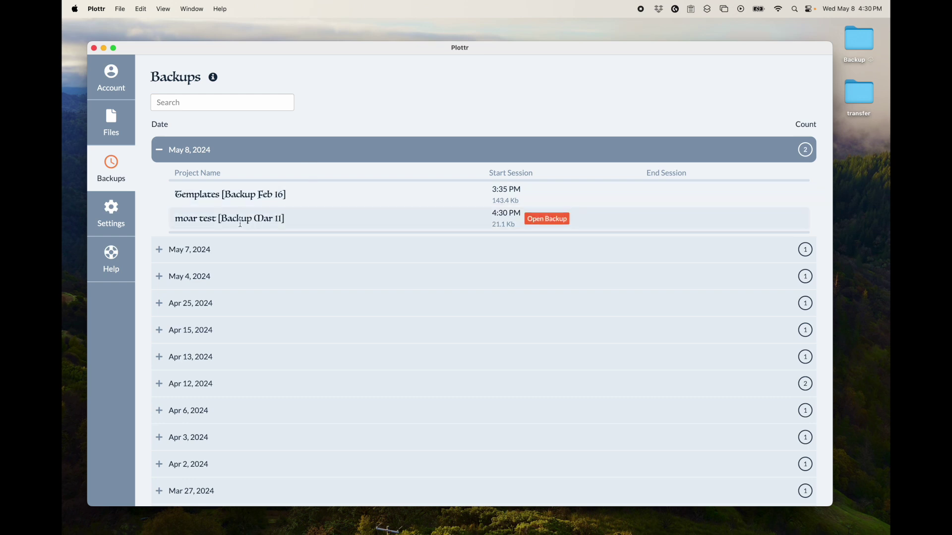
{"action": "left_click", "coordinate": [115, 134]}
{"action": "mouse_move", "coordinate": [261, 248]}
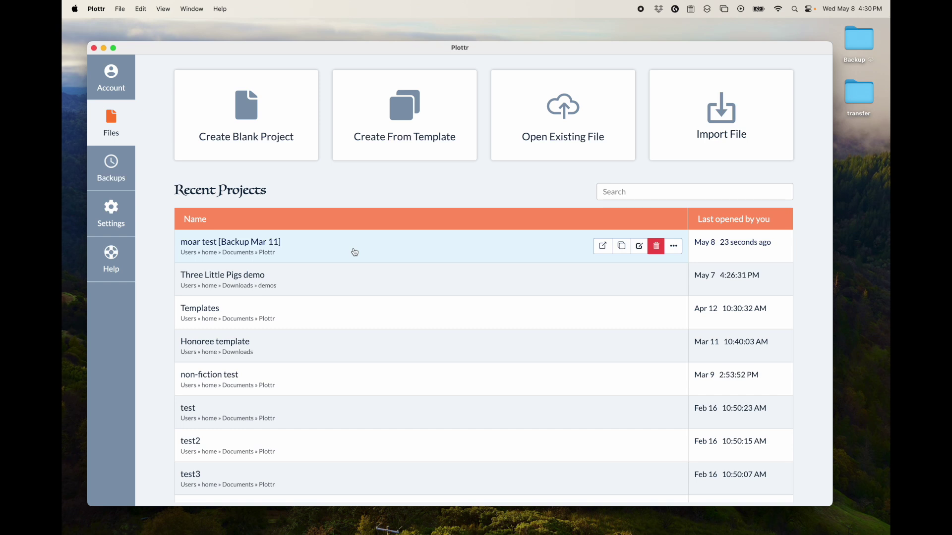
In general Settings, switch Appearance to Dark, then return it to System.
{"action": "left_click", "coordinate": [120, 219]}
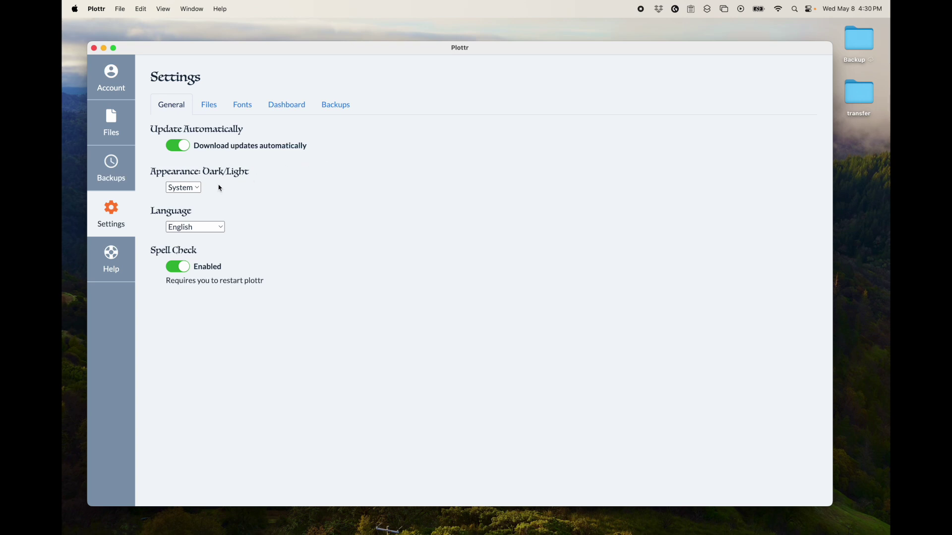
{"action": "left_click", "coordinate": [194, 187]}
{"action": "left_click", "coordinate": [197, 200]}
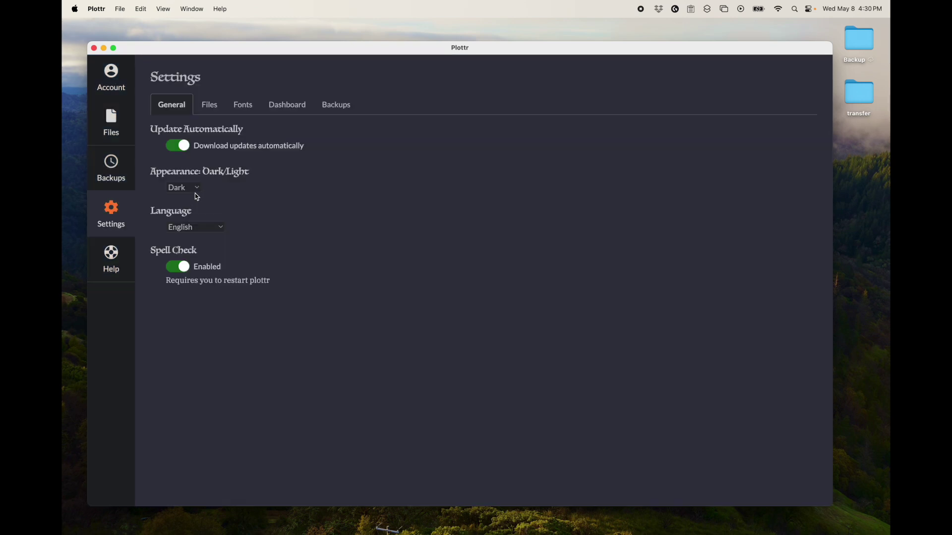
{"action": "left_click", "coordinate": [196, 189]}
{"action": "left_click", "coordinate": [194, 177]}
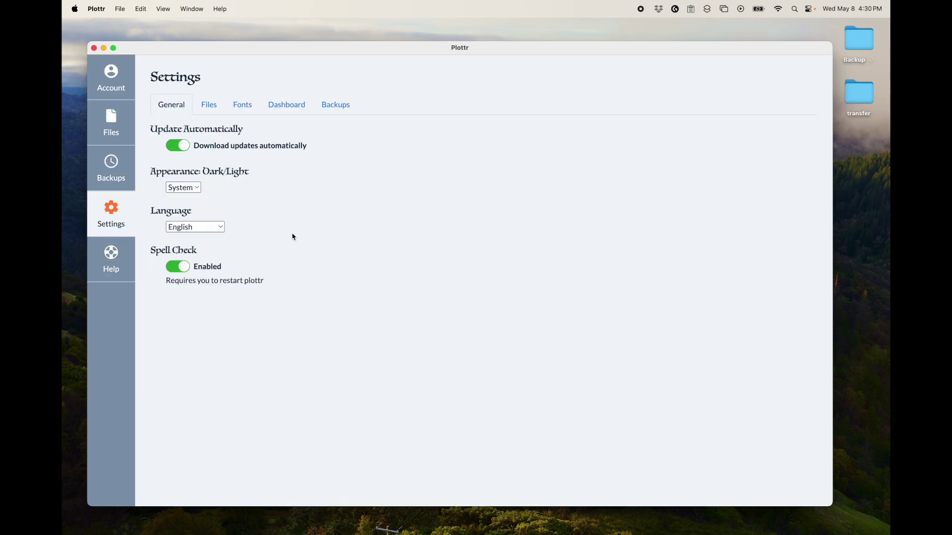
View the Files folder settings and the General, Timeline and Text Editor font settings.
{"action": "left_click", "coordinate": [208, 105]}
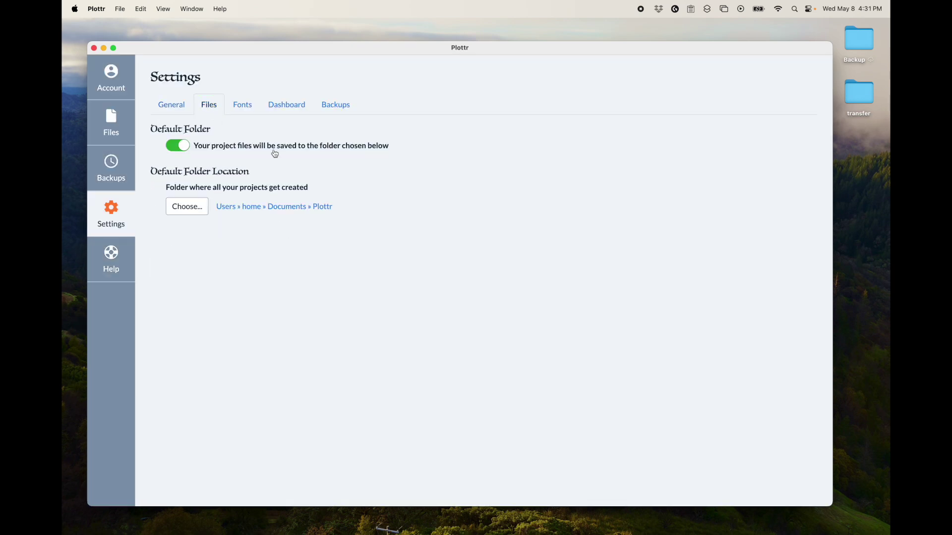
{"action": "left_click", "coordinate": [243, 110]}
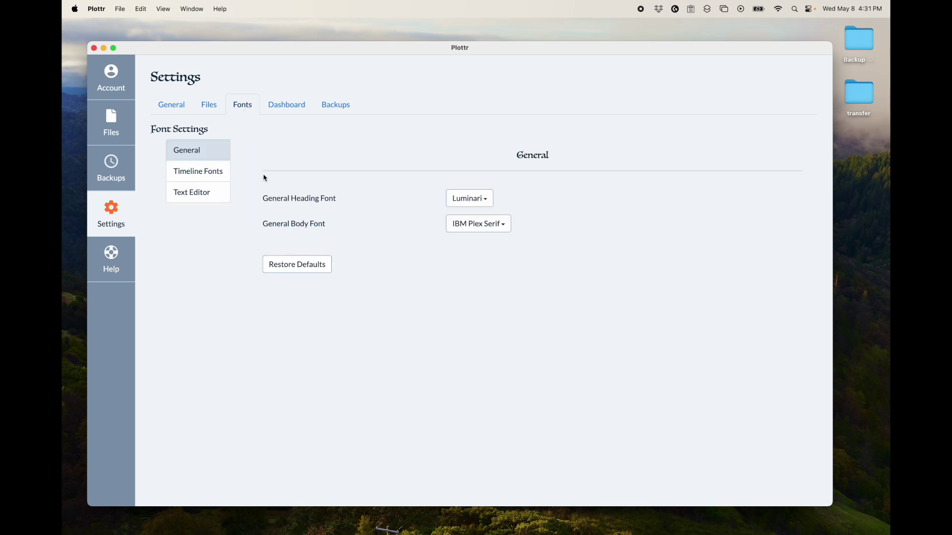
{"action": "left_click", "coordinate": [209, 177]}
{"action": "left_click", "coordinate": [197, 193]}
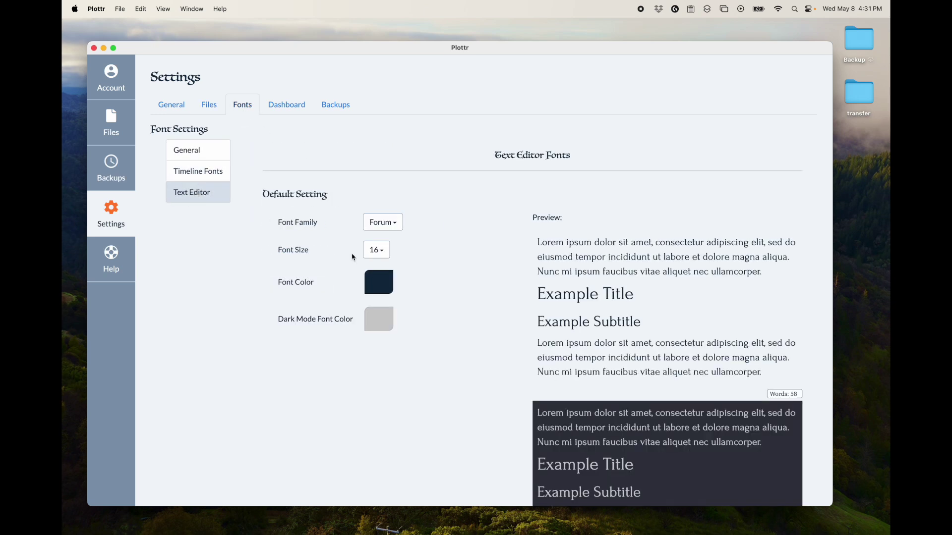
{"action": "scroll", "coordinate": [466, 341], "scroll_direction": "down", "scroll_amount": 5}
{"action": "scroll", "coordinate": [465, 341], "scroll_direction": "down", "scroll_amount": 3}
{"action": "scroll", "coordinate": [466, 341], "scroll_direction": "up", "scroll_amount": 10}
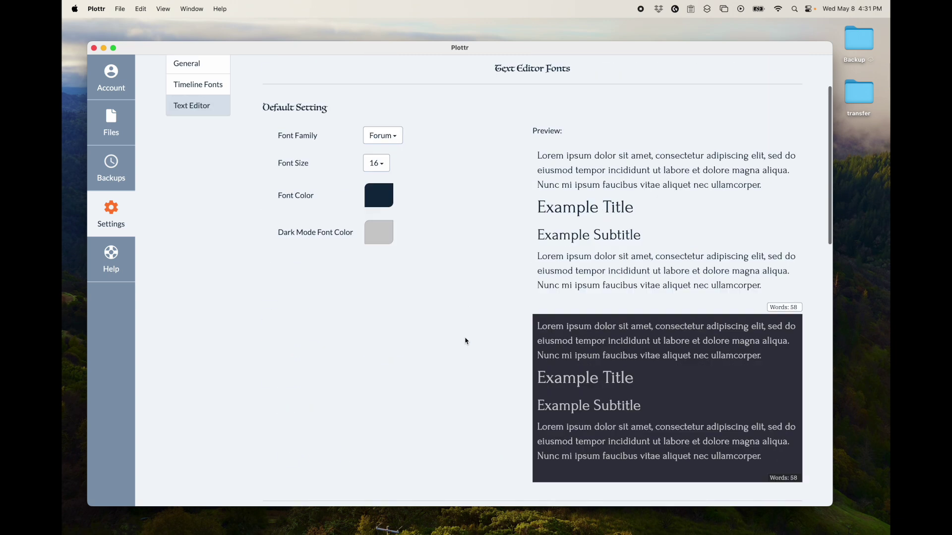
Check the Dashboard and Backups settings, then go to the Help page.
{"action": "left_click", "coordinate": [291, 109]}
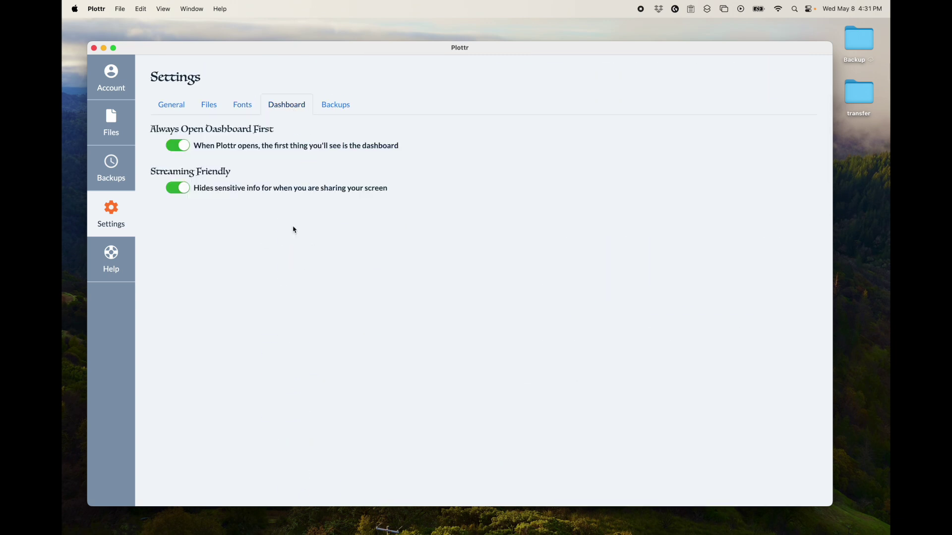
{"action": "left_click", "coordinate": [333, 108]}
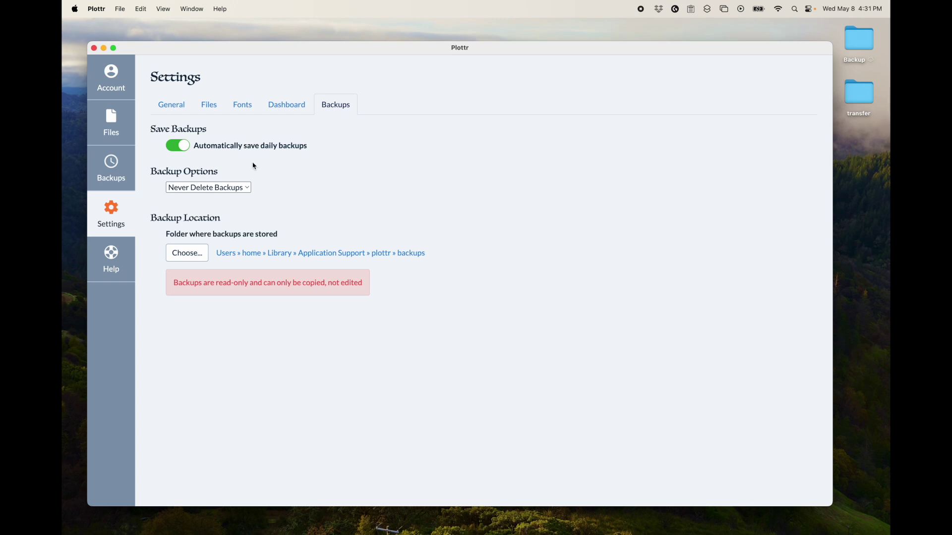
{"action": "left_click", "coordinate": [112, 263]}
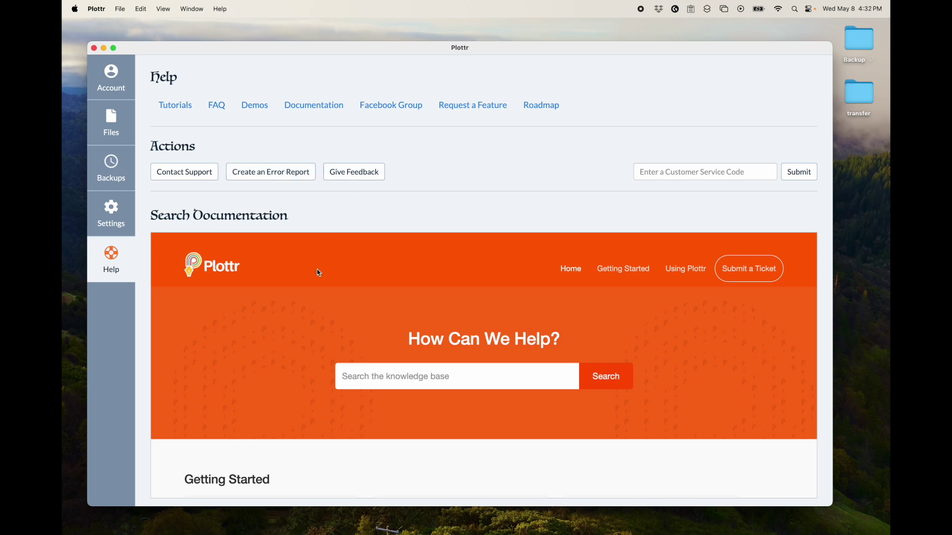
{"action": "scroll", "coordinate": [300, 330], "scroll_direction": "down", "scroll_amount": 3}
Search the knowledge base for 'timeline'.
{"action": "scroll", "coordinate": [301, 331], "scroll_direction": "down", "scroll_amount": 2}
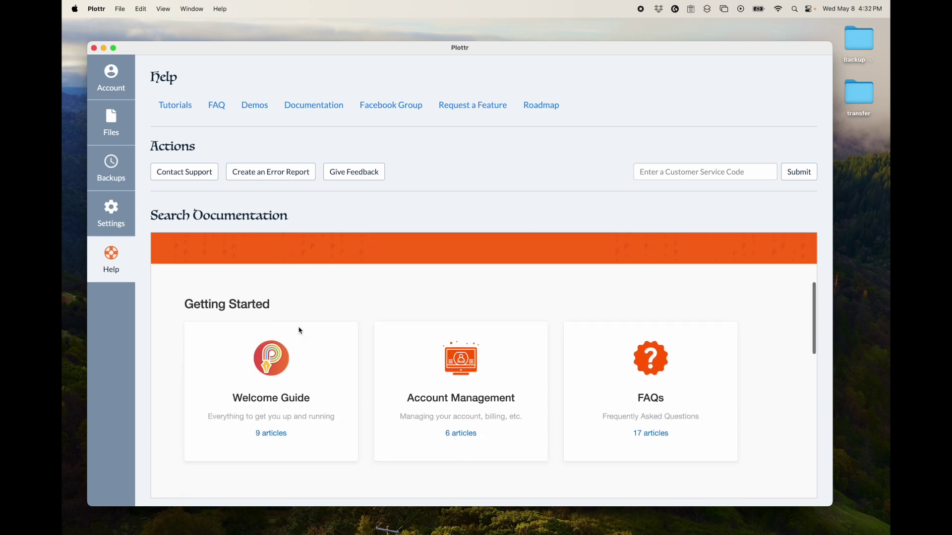
{"action": "scroll", "coordinate": [299, 329], "scroll_direction": "up", "scroll_amount": 5}
{"action": "left_click", "coordinate": [381, 378]}
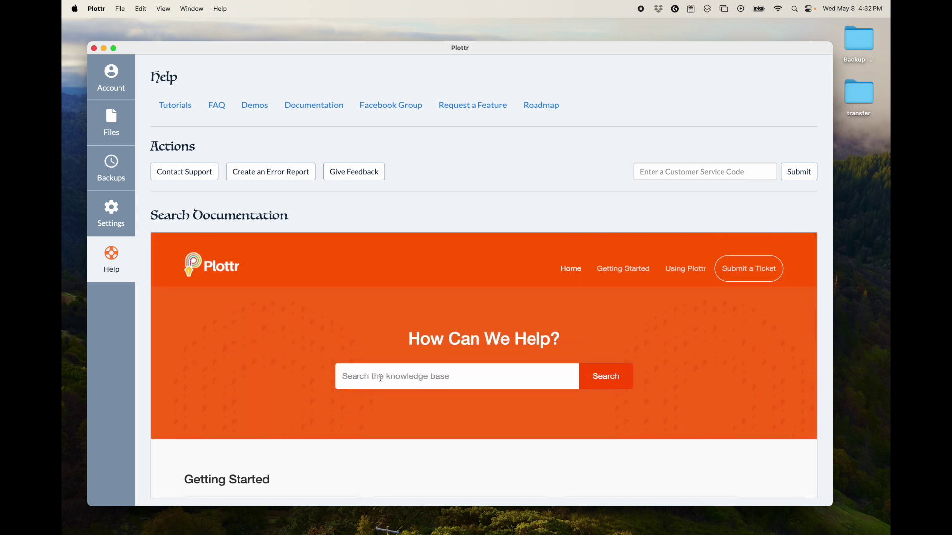
{"action": "type", "text": "timeline"}
{"action": "key", "text": "Return"}
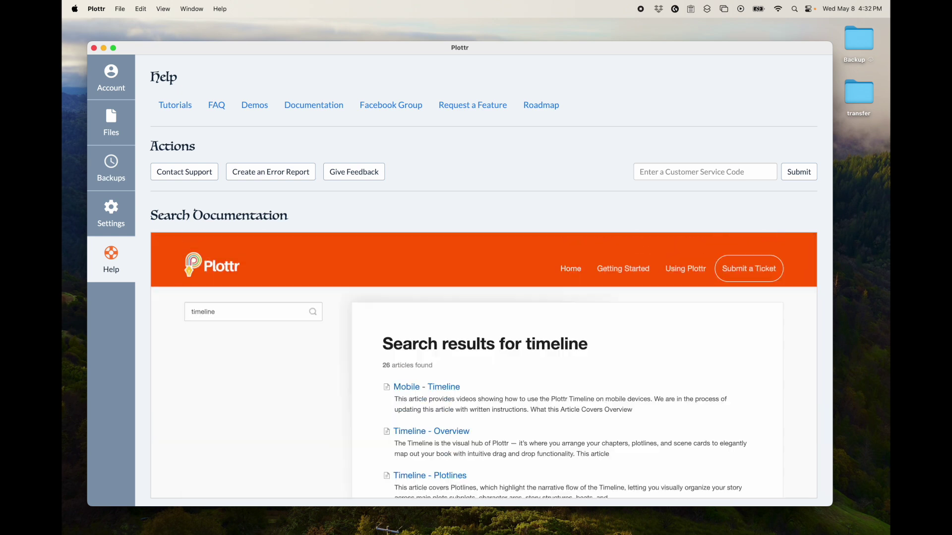
Read through the Timeline - Overview article, then return to the Files page.
{"action": "scroll", "coordinate": [491, 372], "scroll_direction": "down", "scroll_amount": 2}
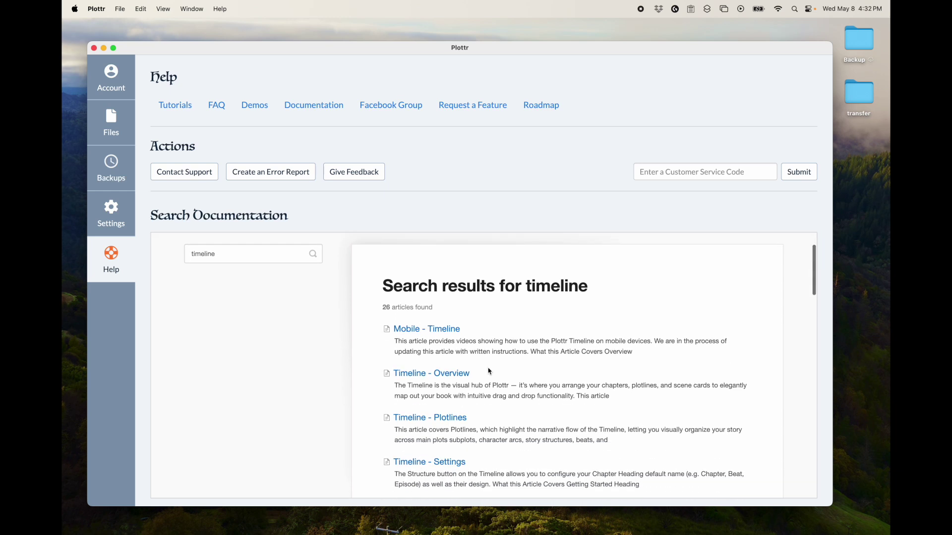
{"action": "left_click", "coordinate": [449, 379]}
{"action": "scroll", "coordinate": [449, 379], "scroll_direction": "down", "scroll_amount": 5}
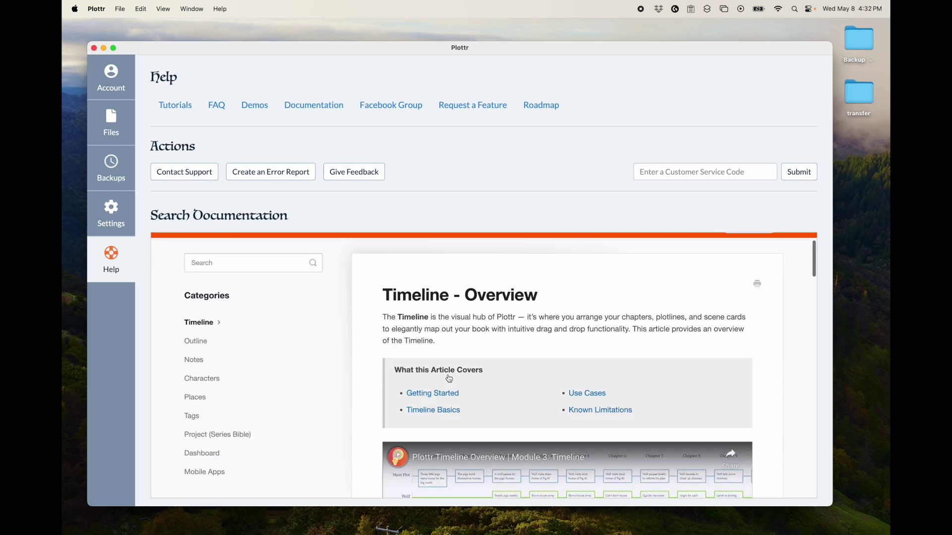
{"action": "scroll", "coordinate": [449, 380], "scroll_direction": "down", "scroll_amount": 10}
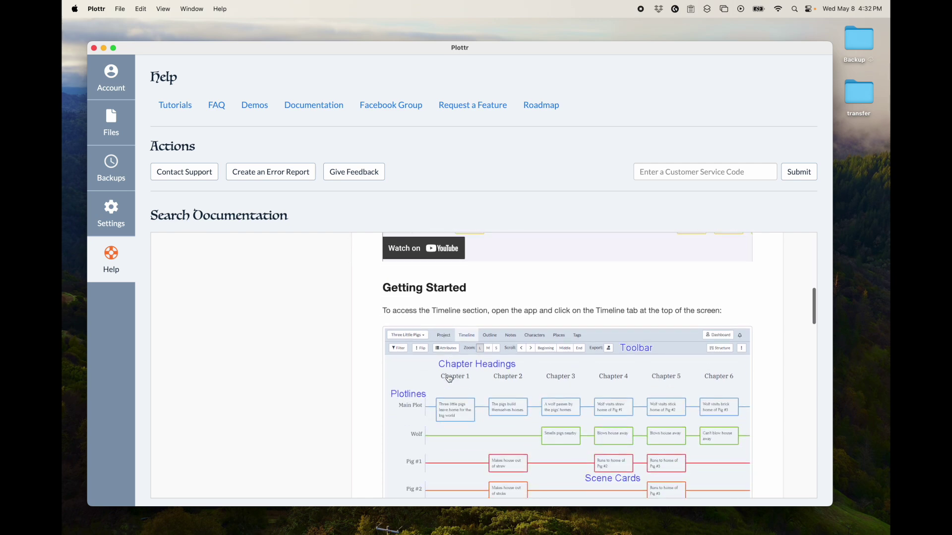
{"action": "scroll", "coordinate": [449, 379], "scroll_direction": "down", "scroll_amount": 5}
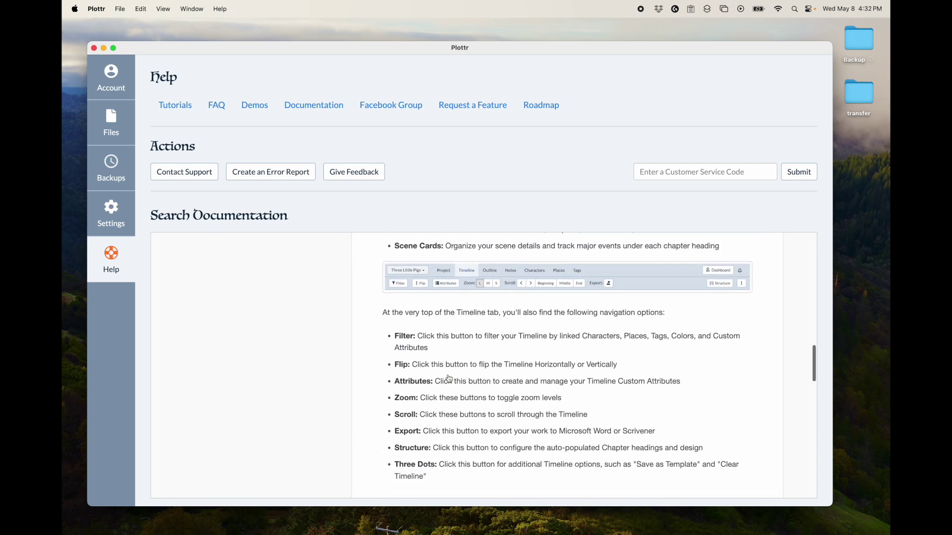
{"action": "scroll", "coordinate": [449, 379], "scroll_direction": "up", "scroll_amount": 6}
{"action": "scroll", "coordinate": [449, 379], "scroll_direction": "up", "scroll_amount": 8}
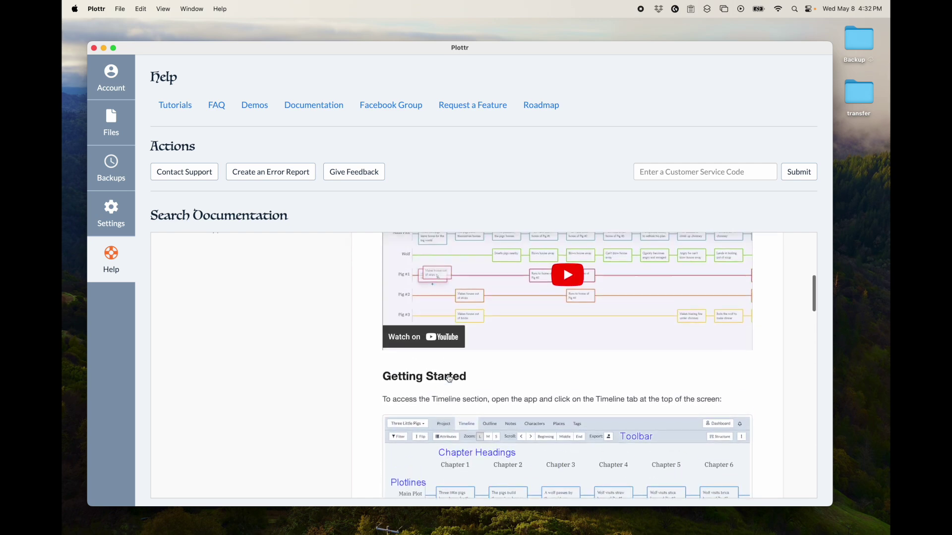
{"action": "scroll", "coordinate": [449, 379], "scroll_direction": "up", "scroll_amount": 3}
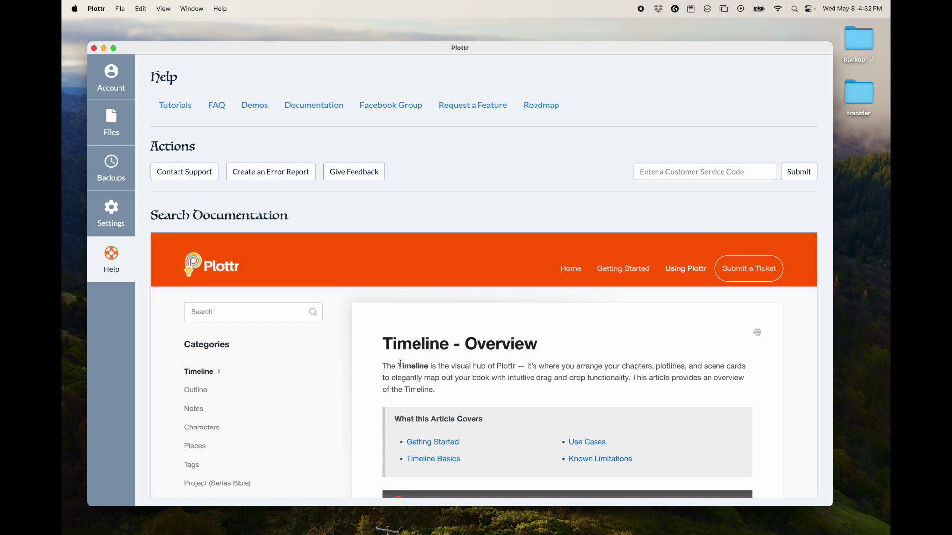
{"action": "left_click", "coordinate": [112, 130]}
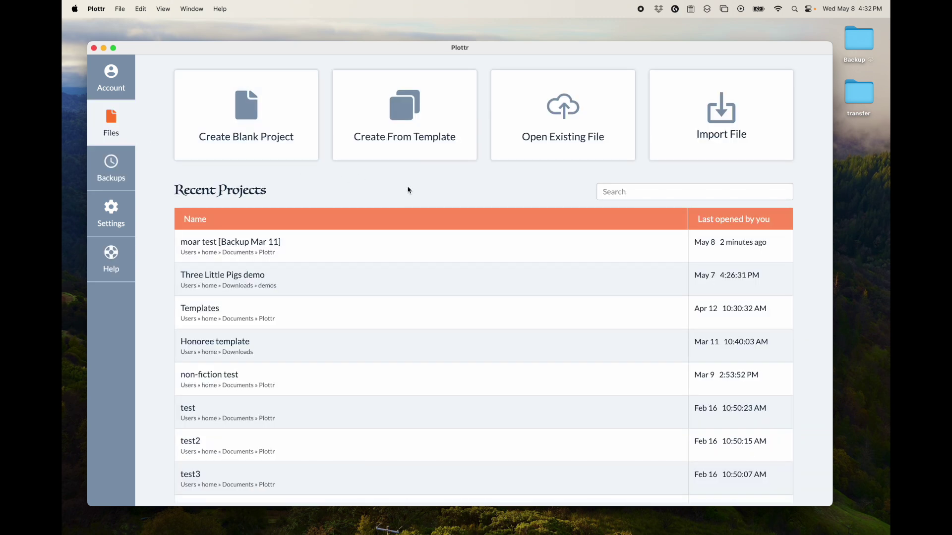